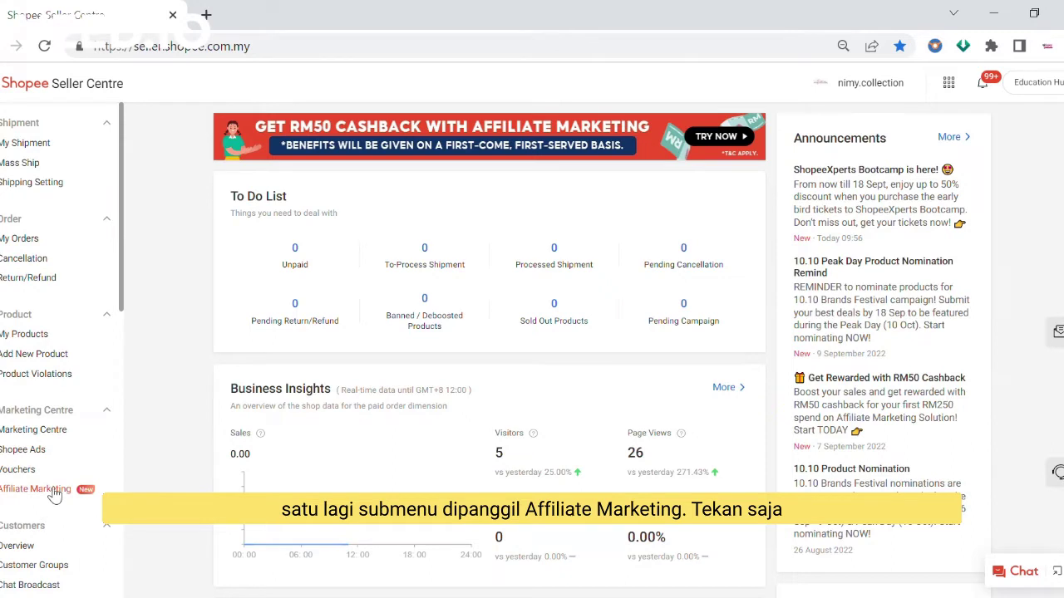
- Open Affiliate Marketing, start the onboarding, read through the Terms of Service and agree to them
left_click(52, 496)
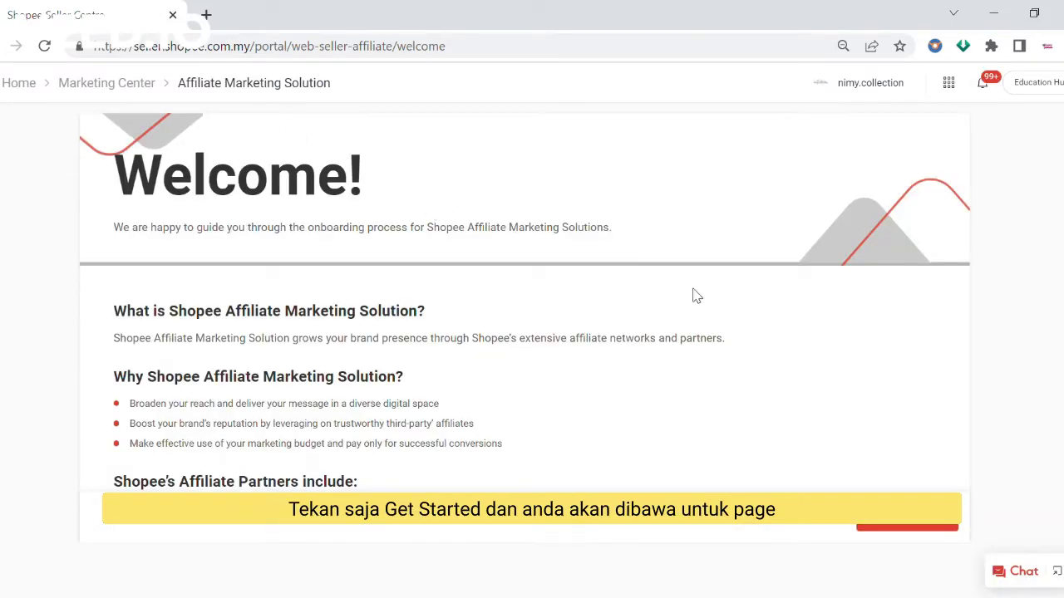
left_click(907, 528)
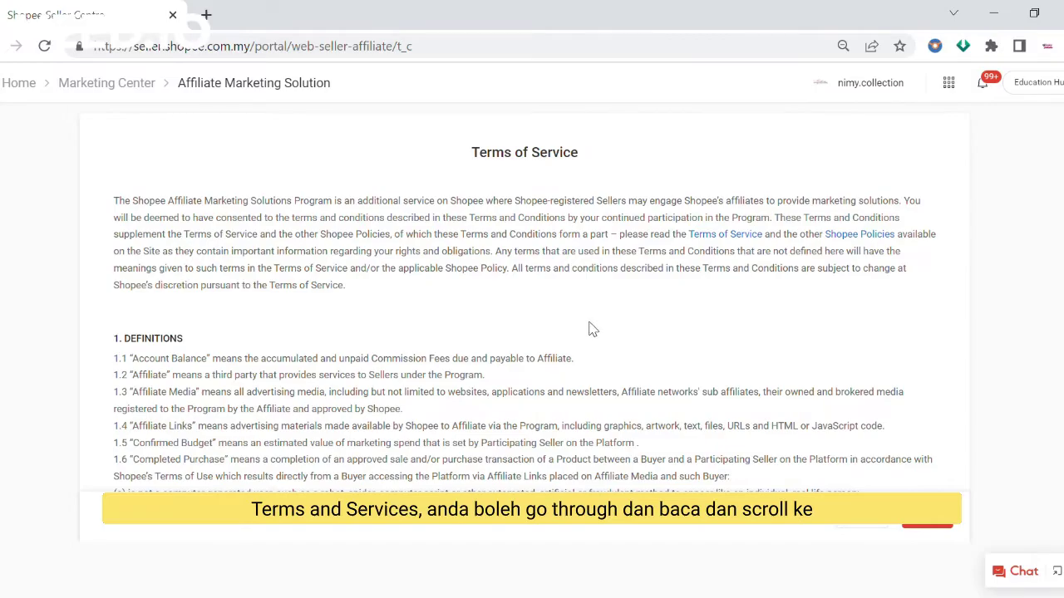
scroll(589, 328, "down", 6)
scroll(726, 332, "down", 10)
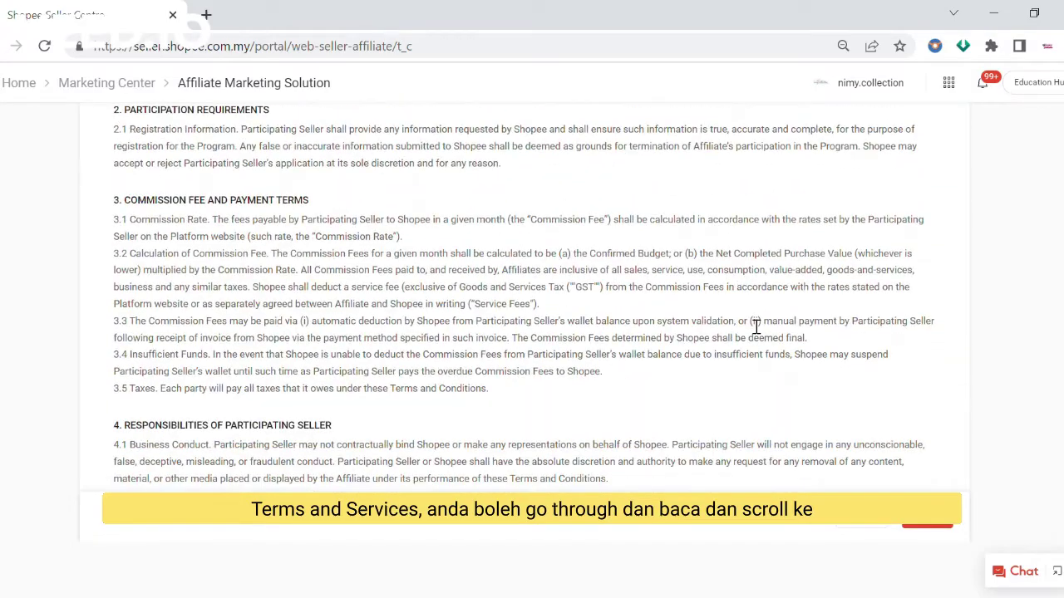
scroll(757, 326, "down", 10)
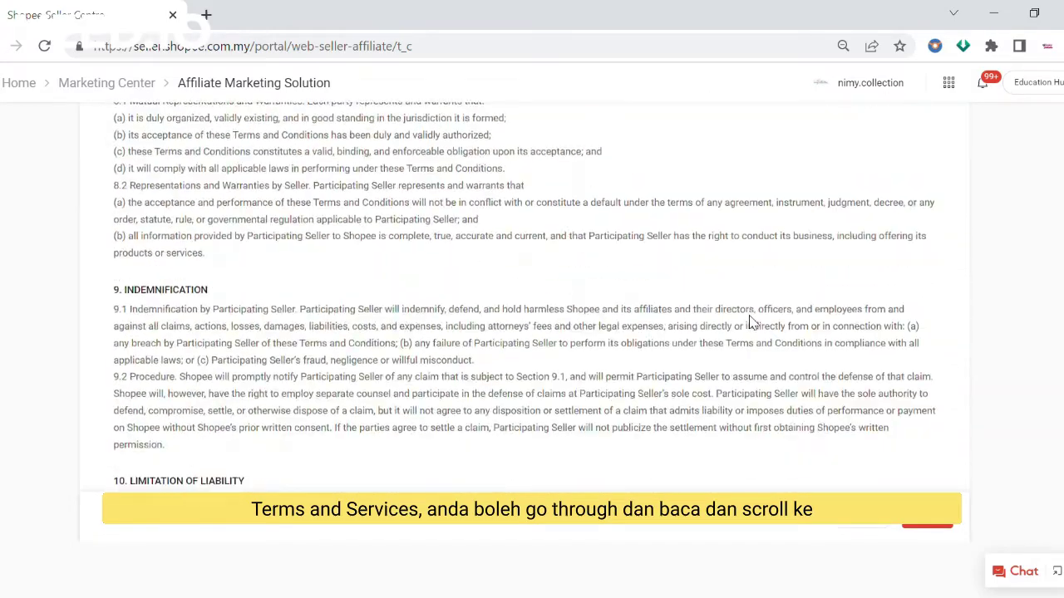
scroll(757, 323, "down", 8)
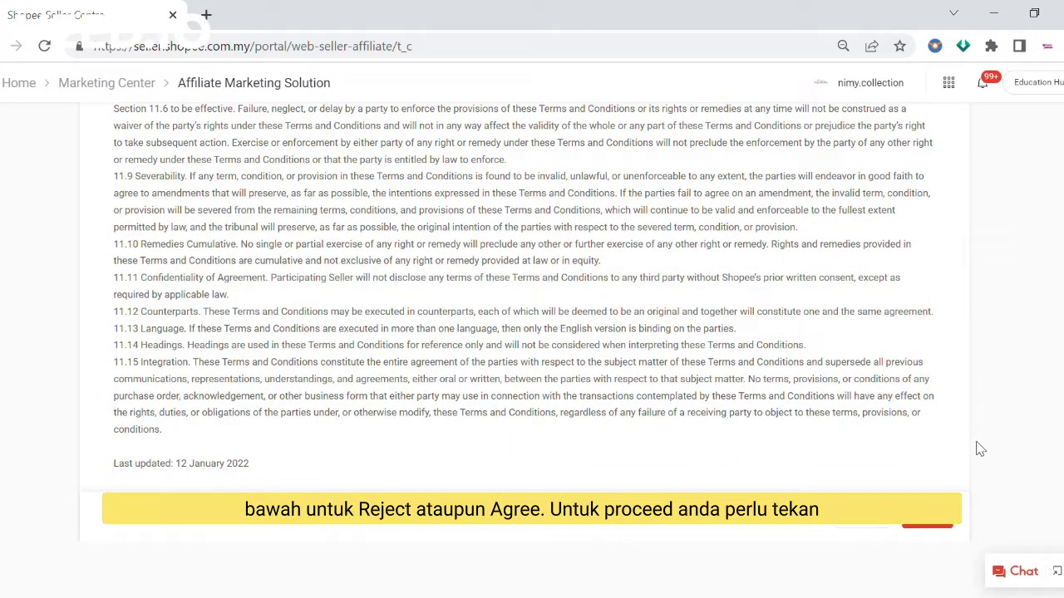
left_click(942, 530)
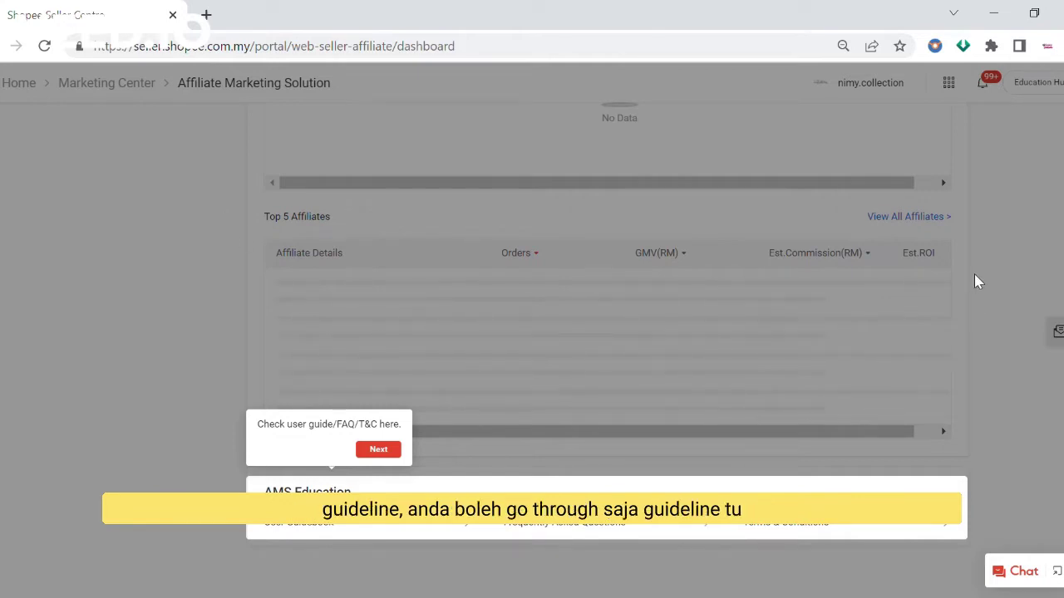
- Go through the guided tour from the user guide hint to the commission creation hint and dismiss it
left_click(381, 450)
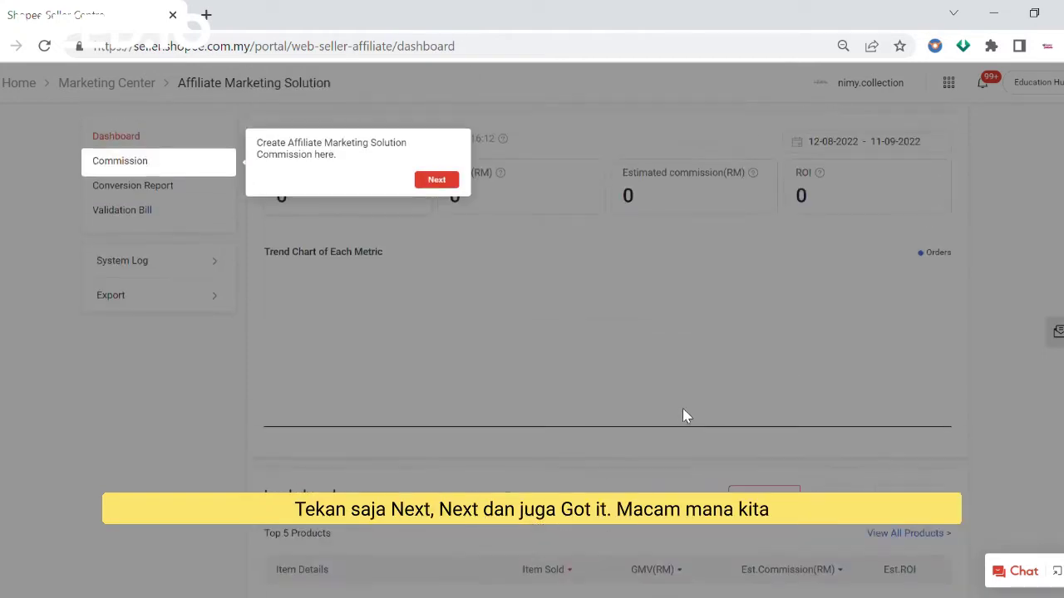
left_click(438, 183)
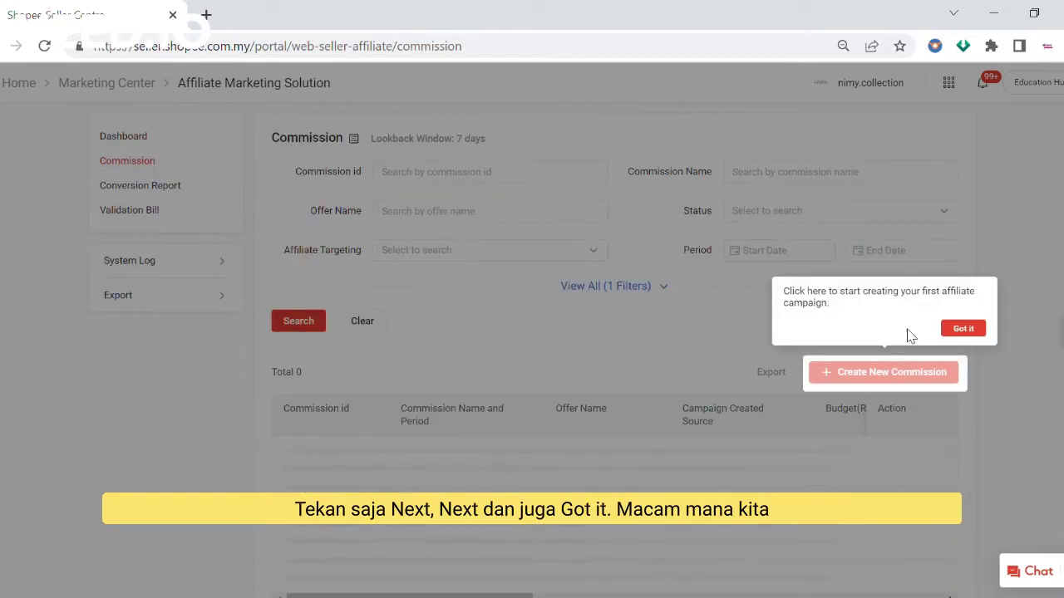
left_click(978, 327)
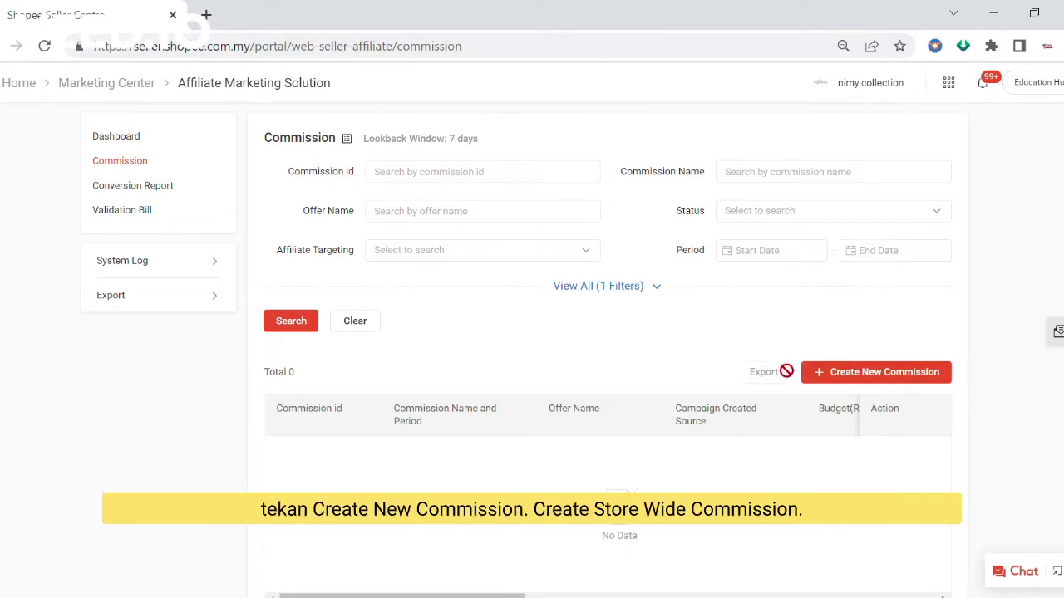
- Start a new store-wide commission and enter NIMY2022 as its commission name
left_click(904, 383)
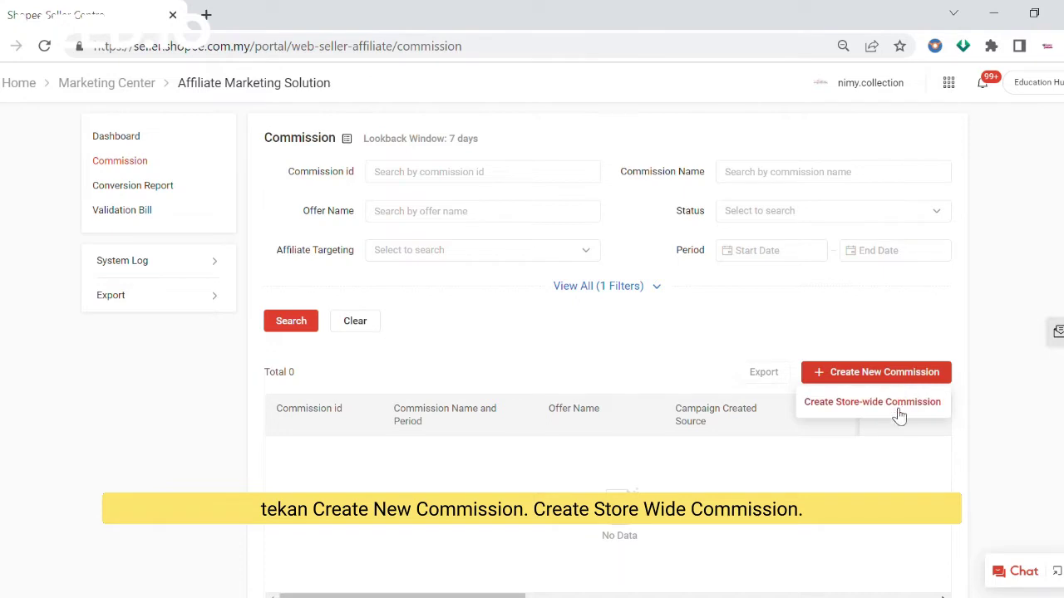
left_click(893, 416)
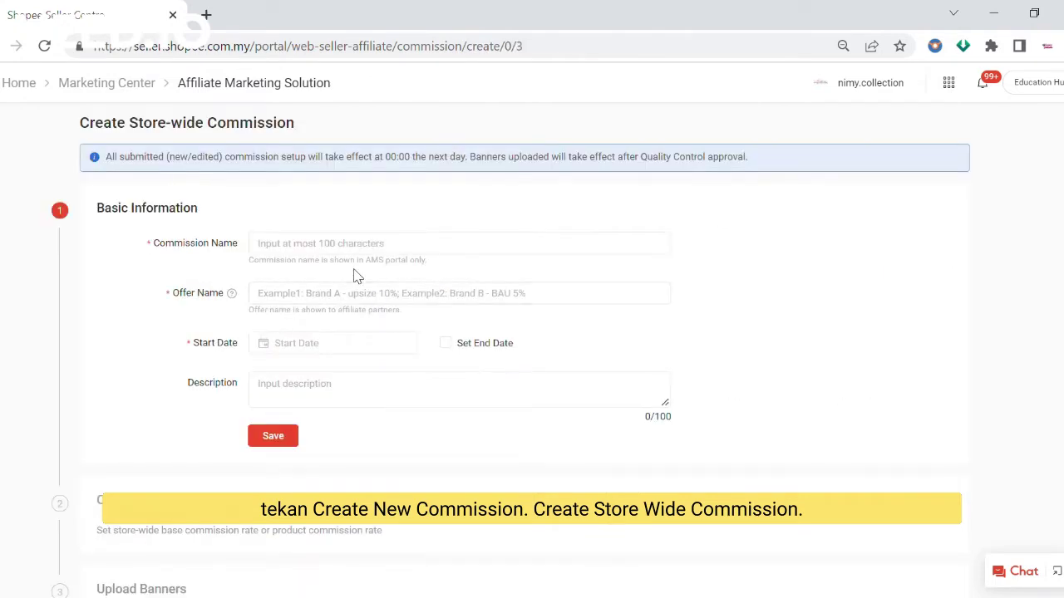
left_click(371, 246)
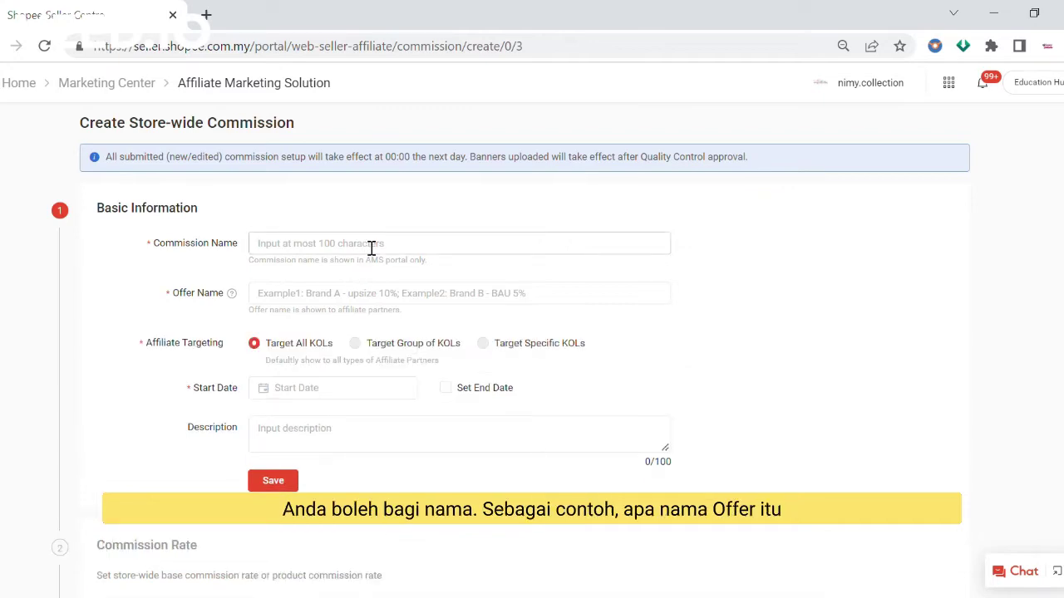
type("NIMY2022")
- Enter "Cincin Offer 50%" as the commission's offer name
left_click(401, 303)
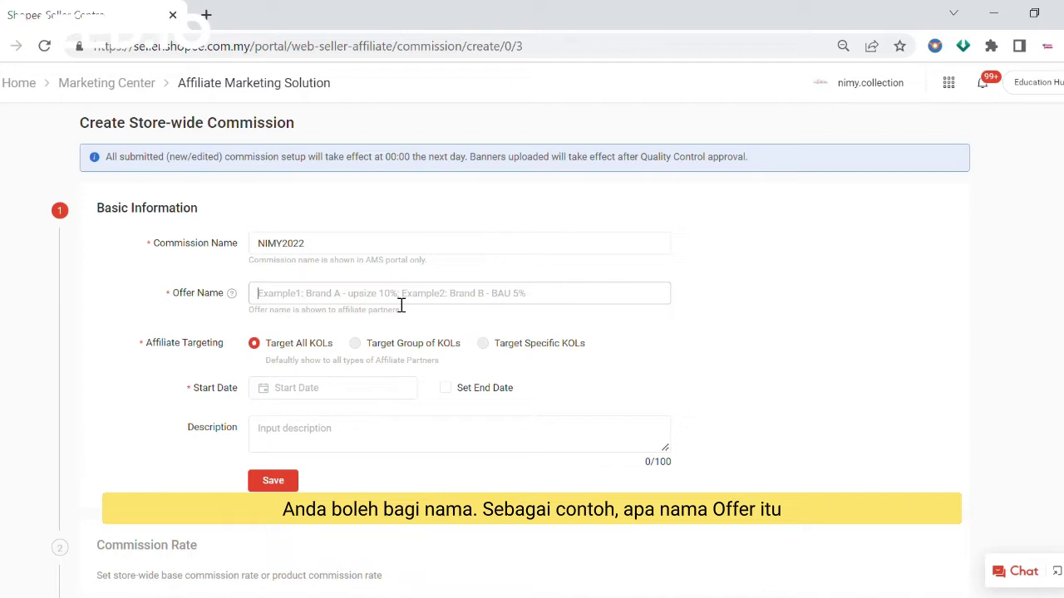
type("Cincin ")
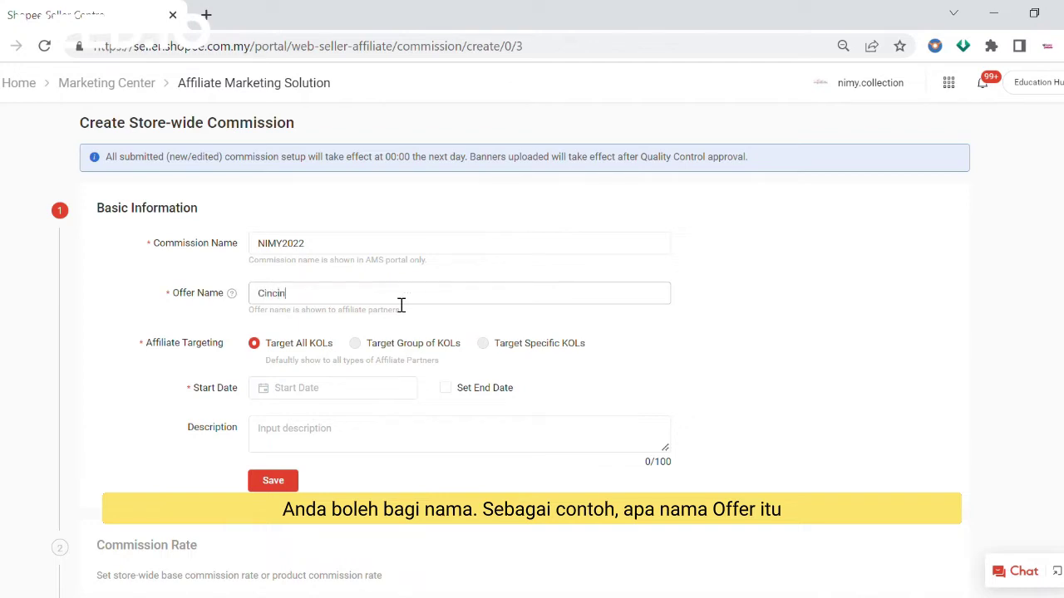
type("Ofe")
key("BackSpace")
key("BackSpace")
key("BackSpace")
type("fer")
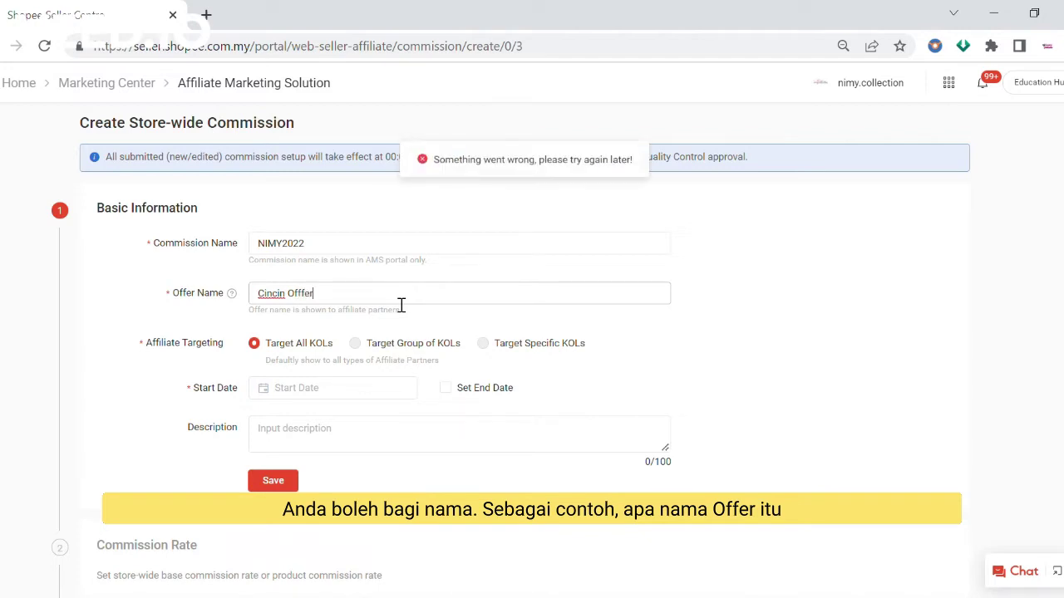
key("BackSpace")
key("BackSpace")
key("BackSpace")
type("er")
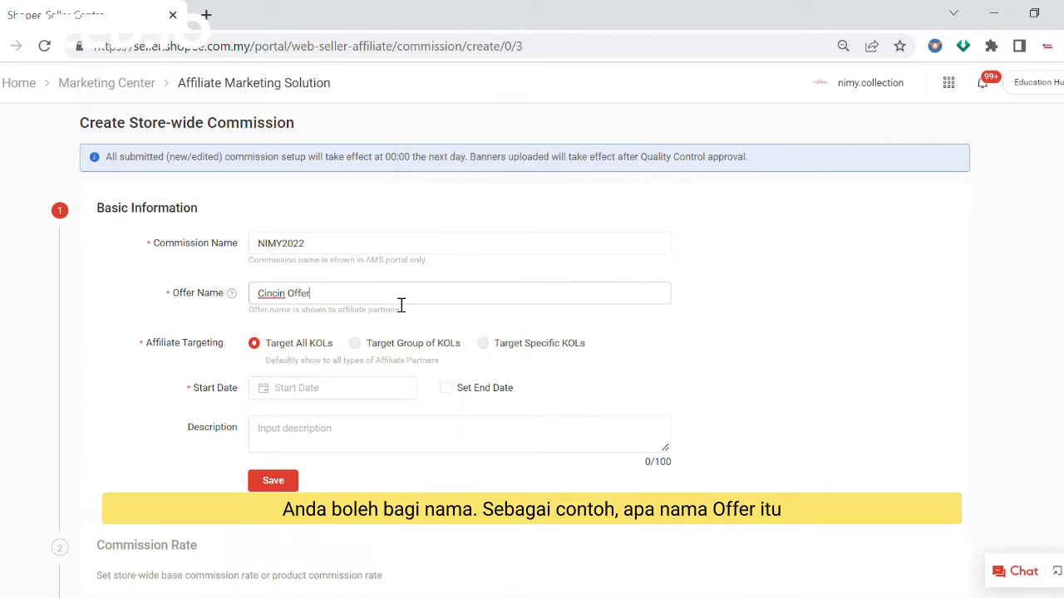
type(" 50%")
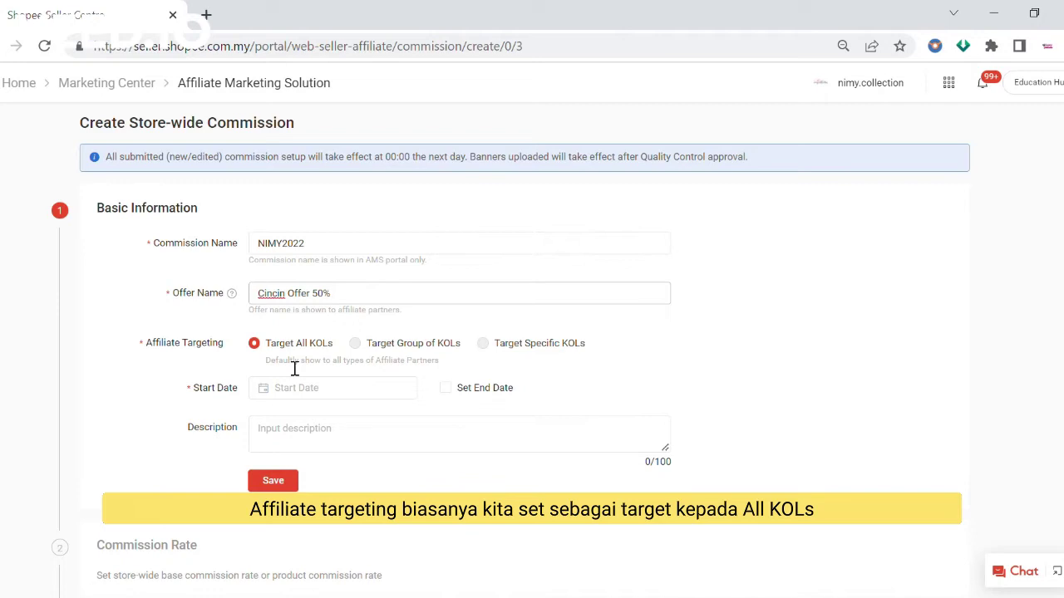
- Set the commission's start date to 14-09-2022
left_click(283, 397)
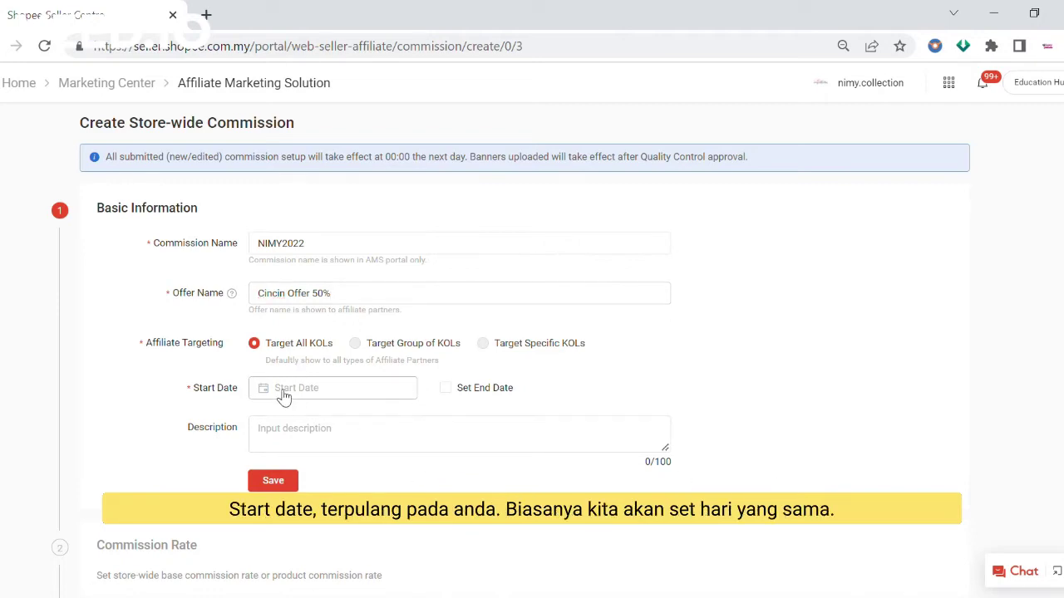
left_click(283, 397)
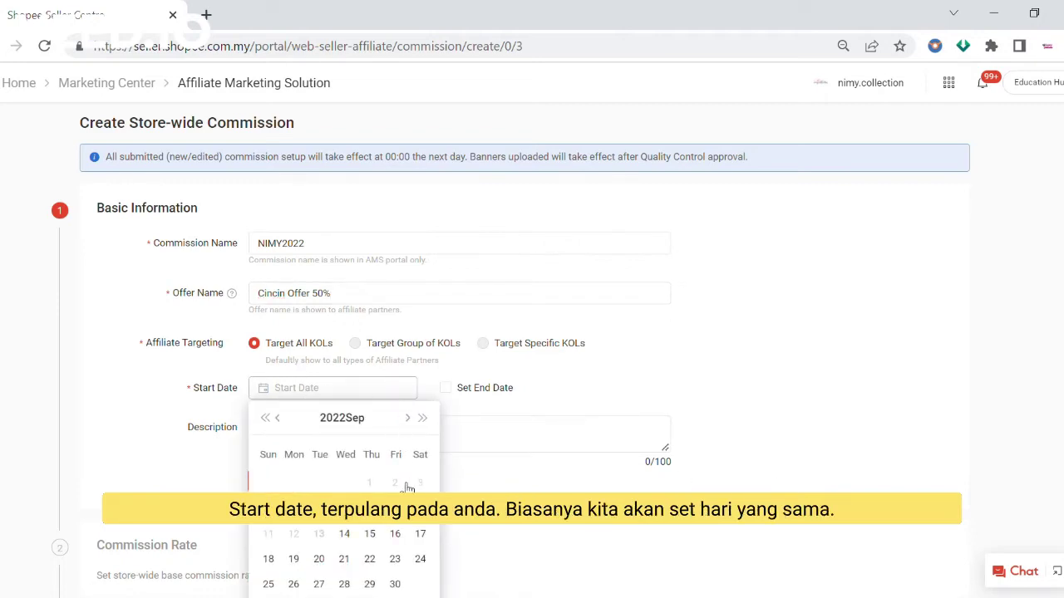
left_click(345, 535)
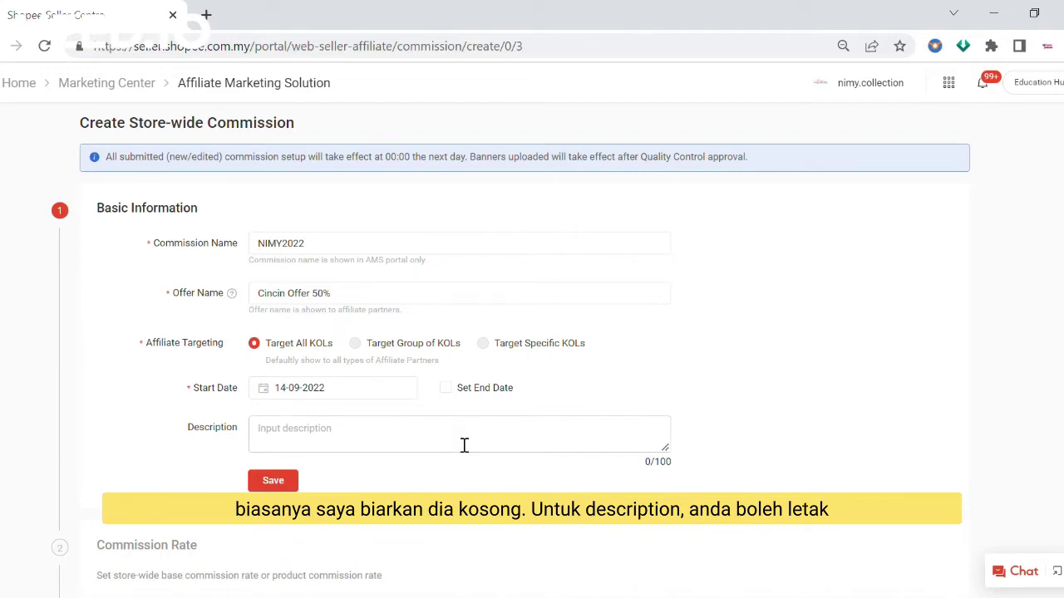
- Enter "Cincin ada sales menarik hingga 50%" as the commission's description
left_click(561, 447)
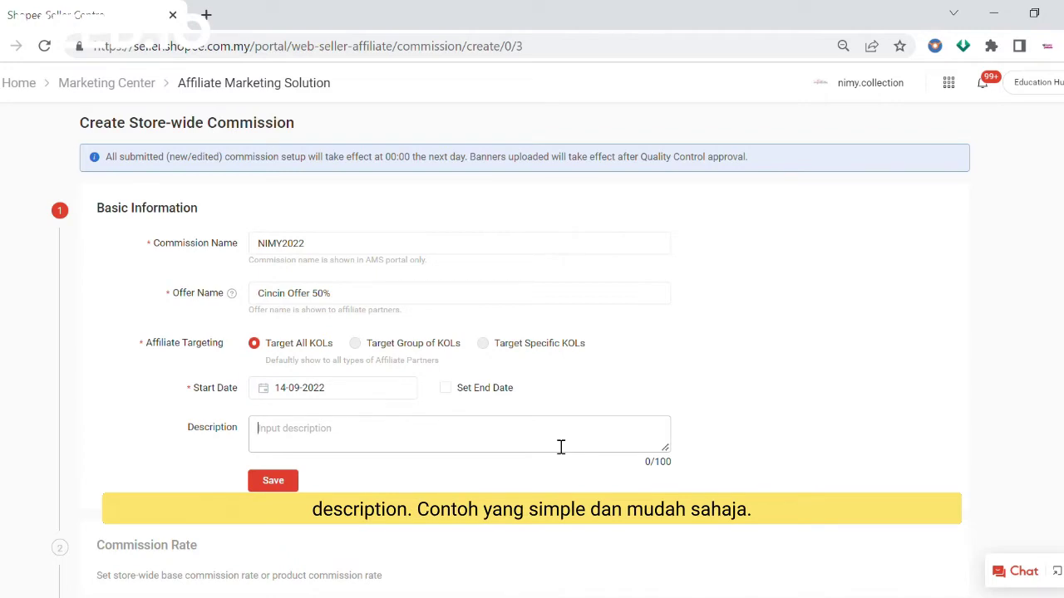
type("Cincin ada ")
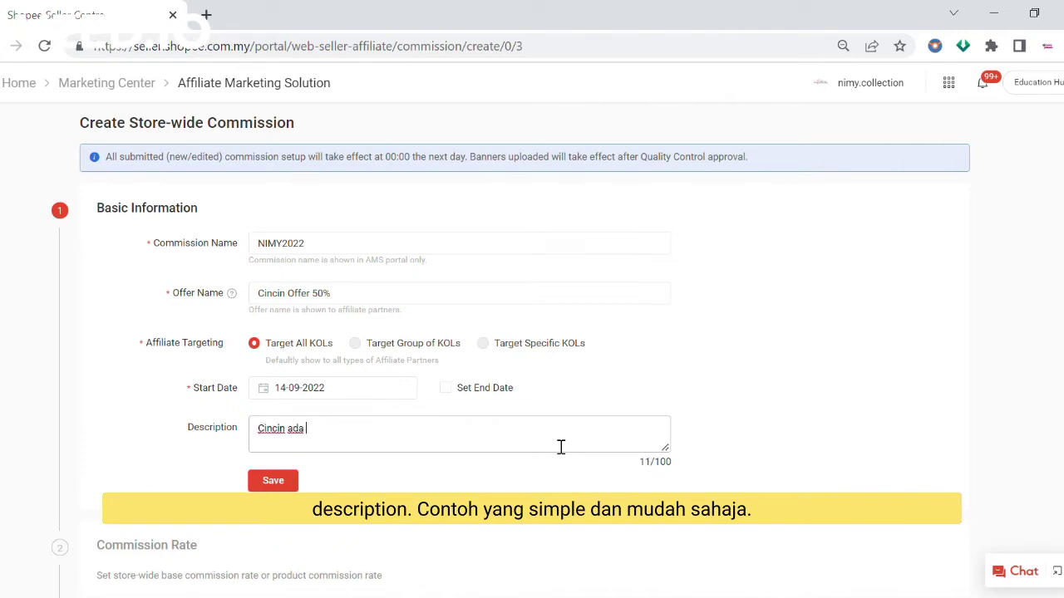
type("sales menarik h")
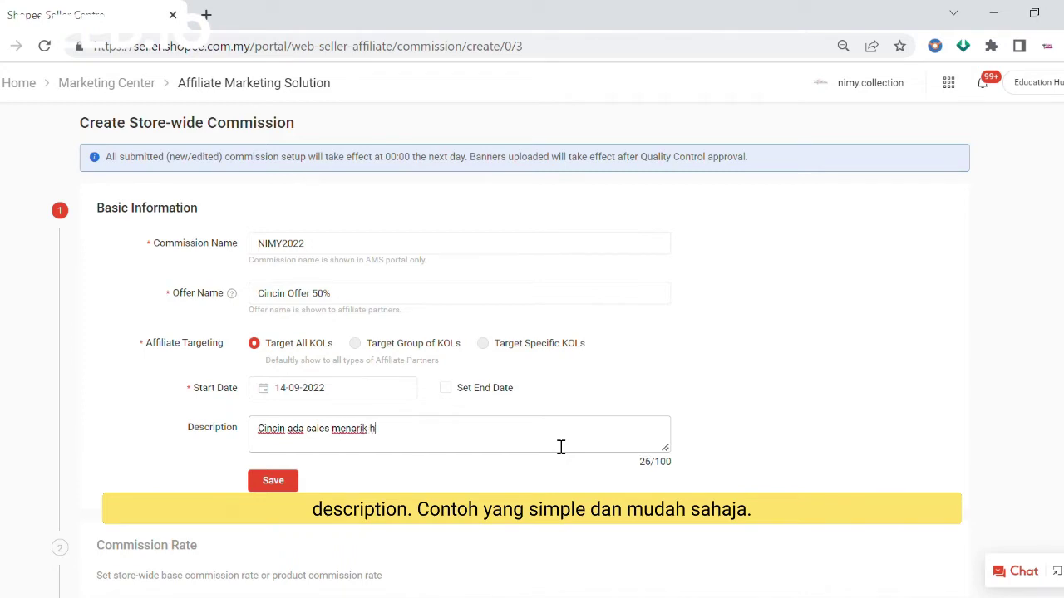
type("ingga 50%")
- Save the basic information, and set and save a base commission rate of 4% for the whole shop
left_click(283, 482)
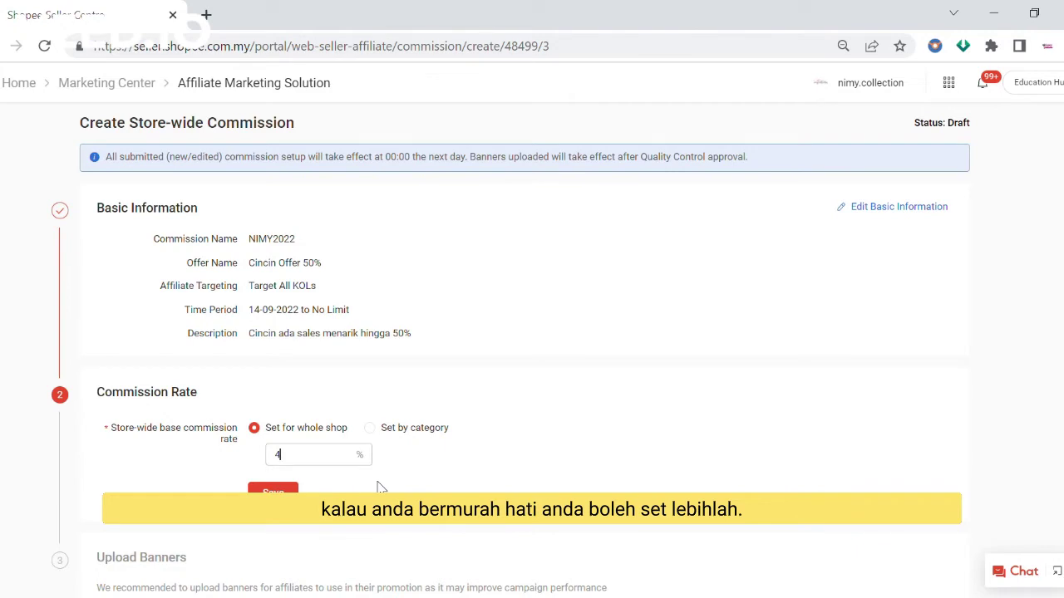
left_click(272, 497)
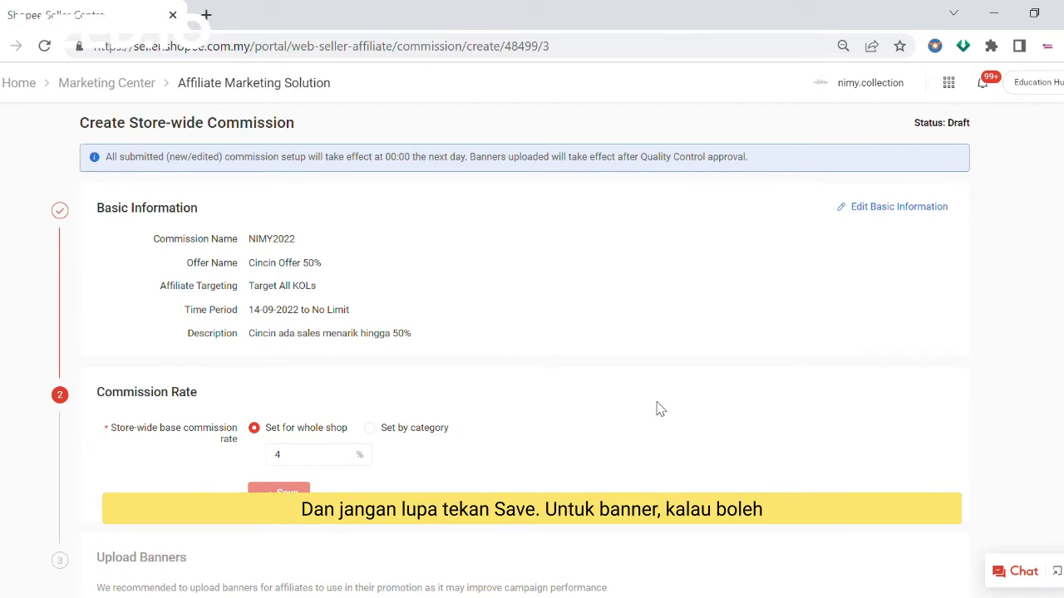
- Upload six AMS NIMY banner images to the commission, sized 1080*1920, 1080*1080, 250*300, 160*600, 728*90 and 300*50
scroll(664, 384, "down", 3)
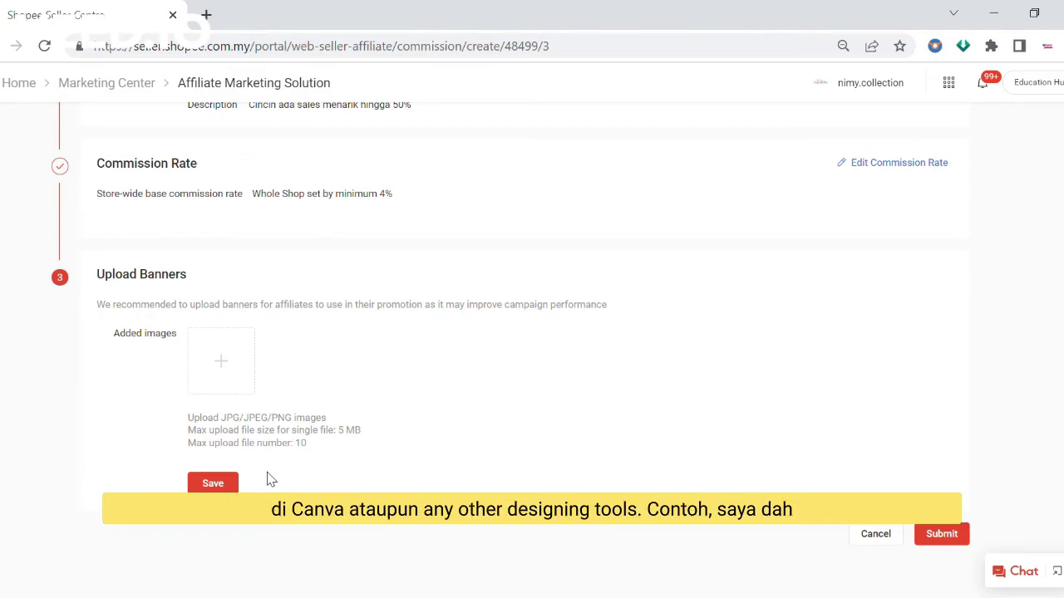
left_click(226, 362)
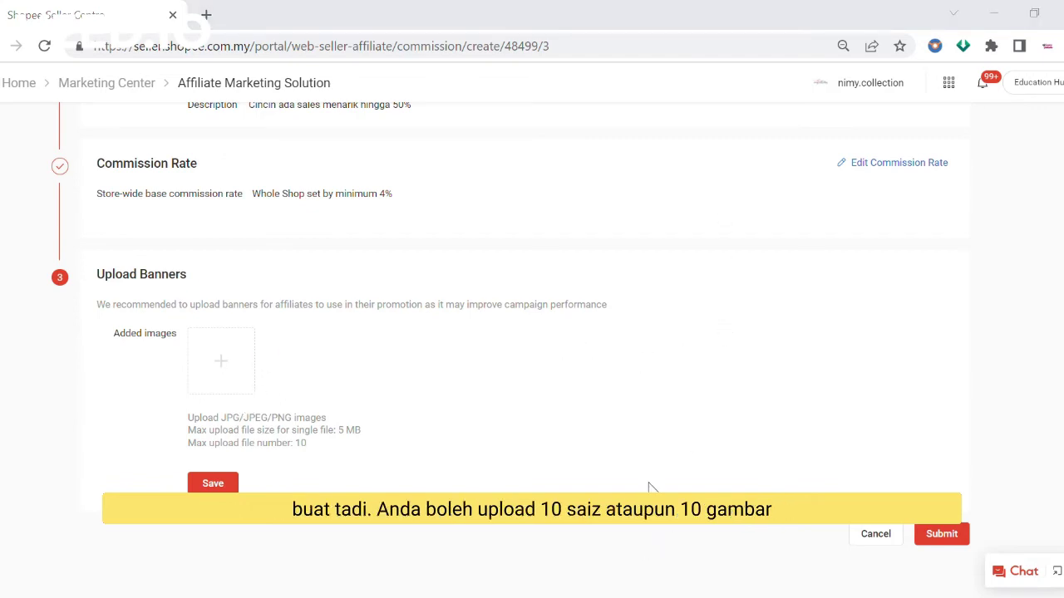
key("Escape")
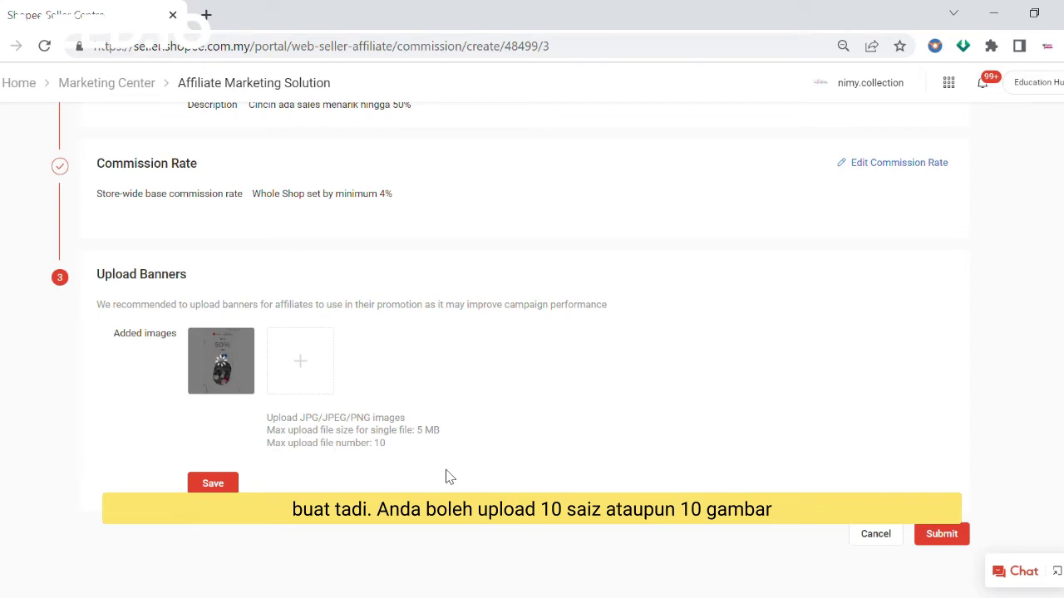
left_click(320, 360)
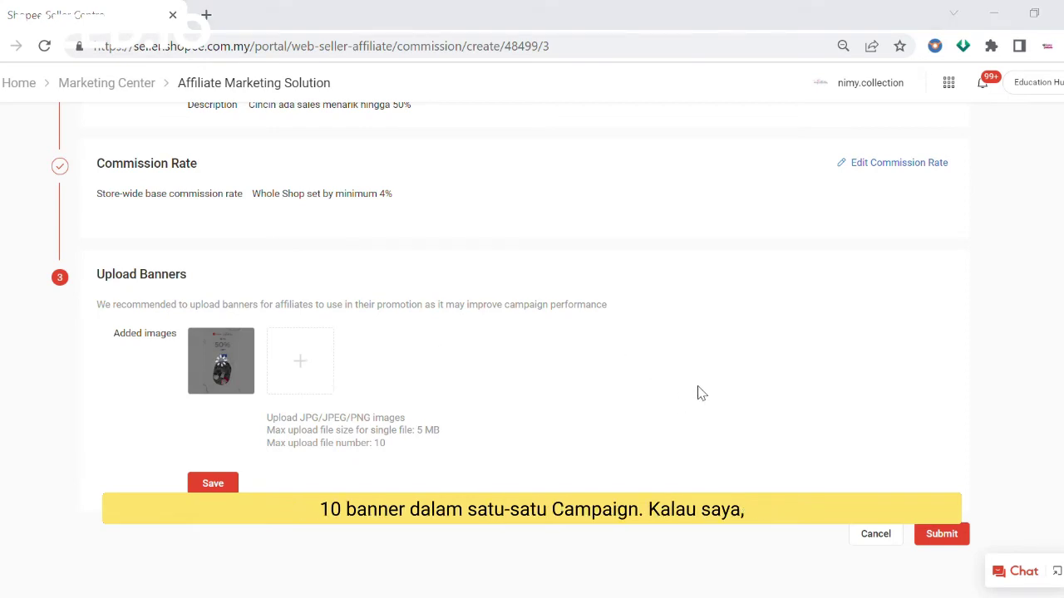
double_click(655, 488)
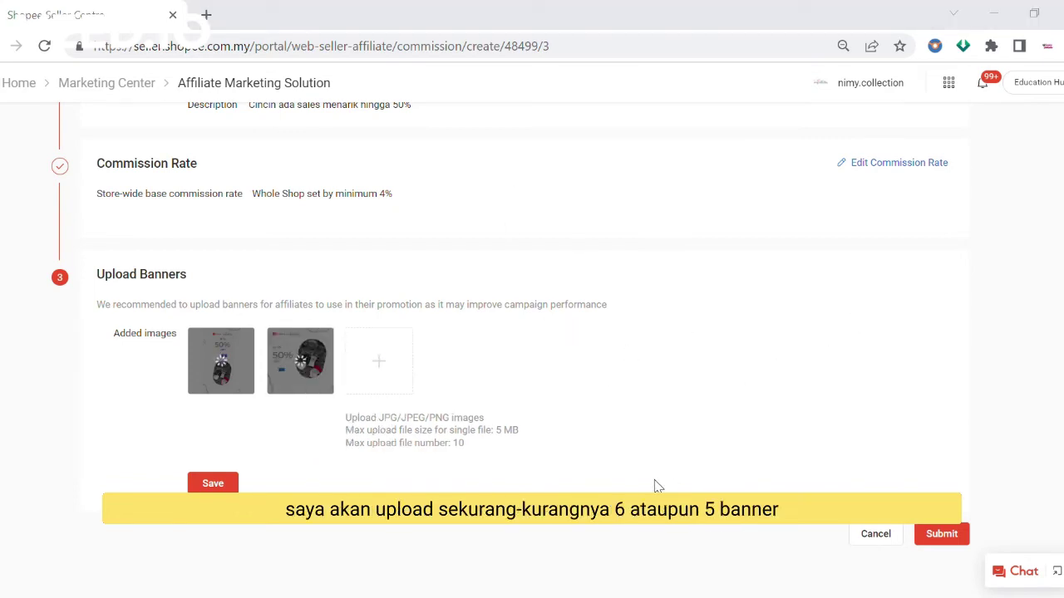
double_click(688, 355)
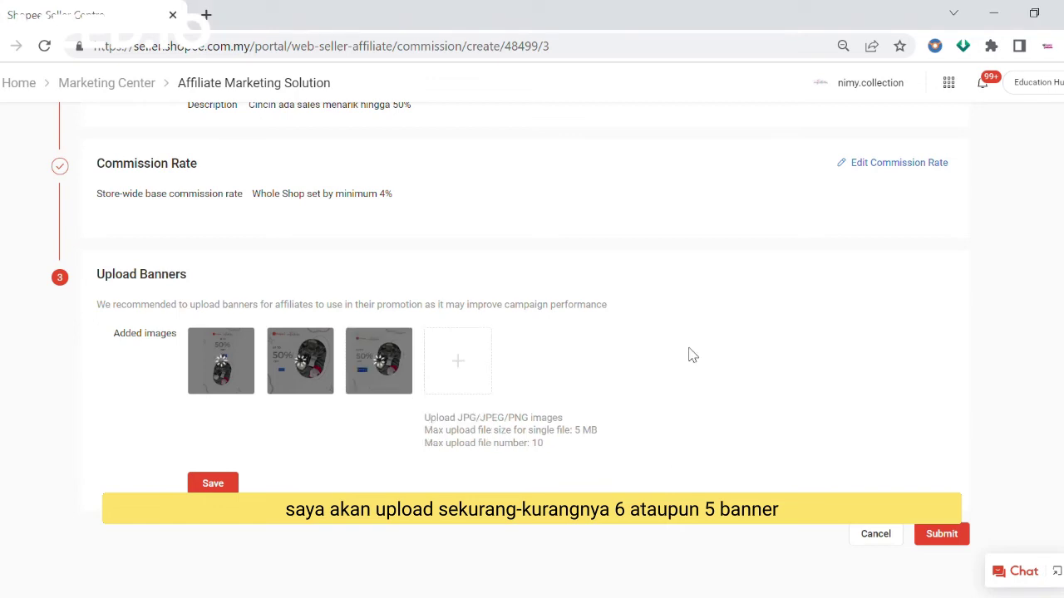
left_click(457, 384)
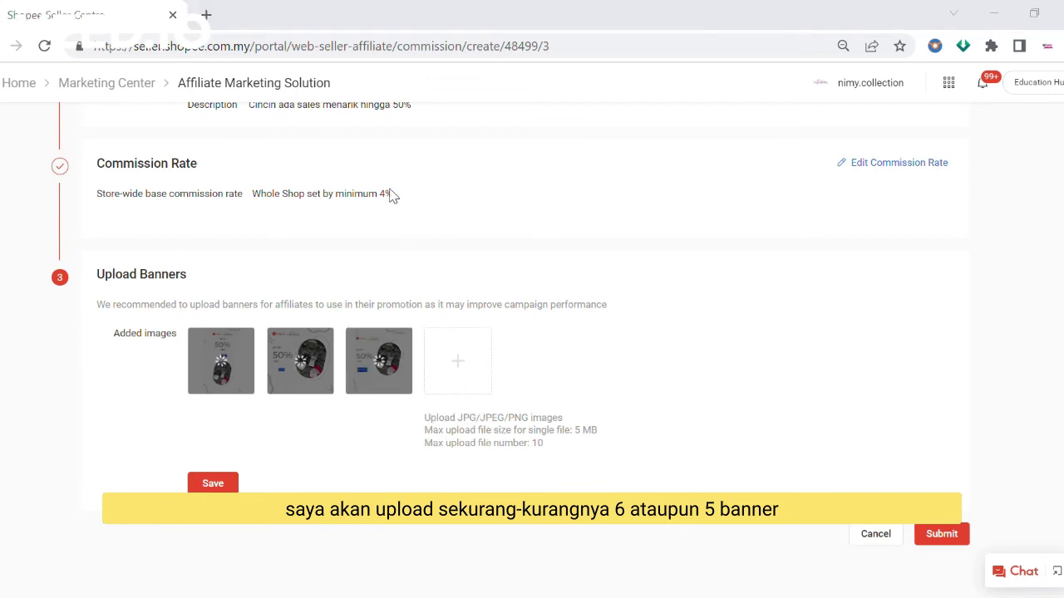
double_click(629, 487)
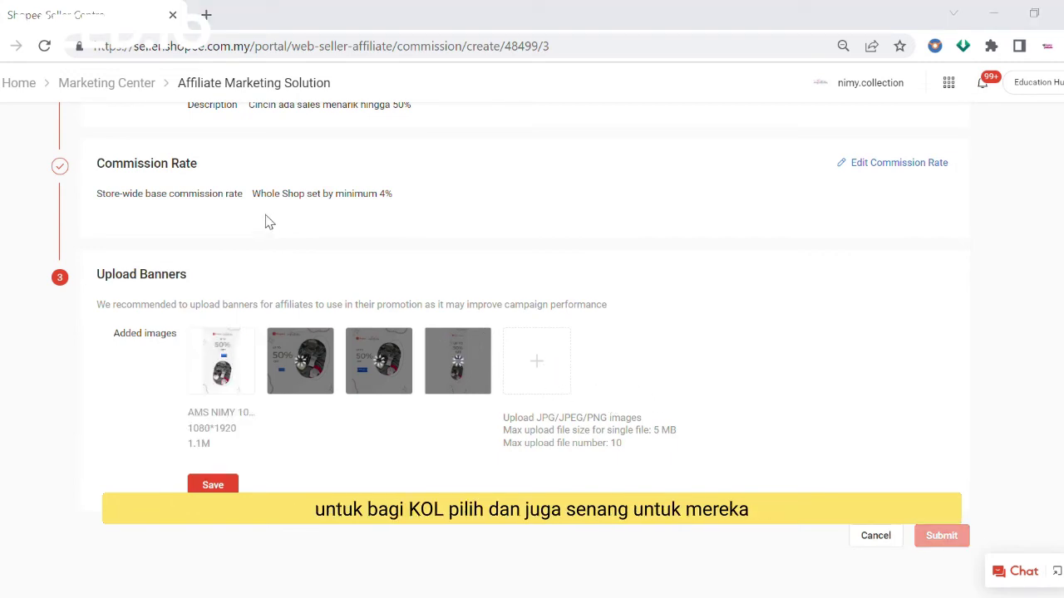
double_click(660, 484)
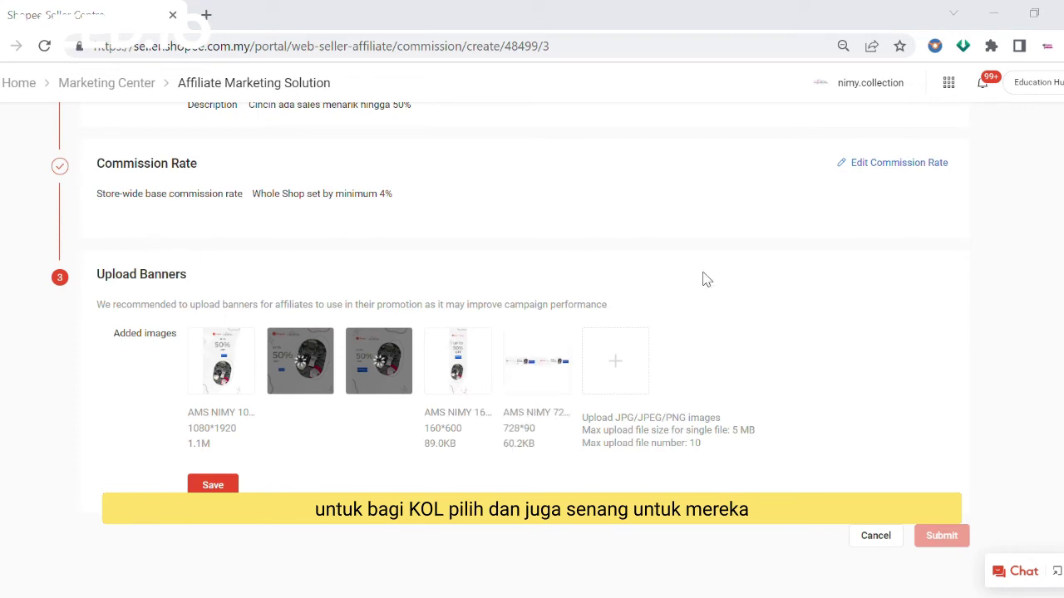
double_click(668, 482)
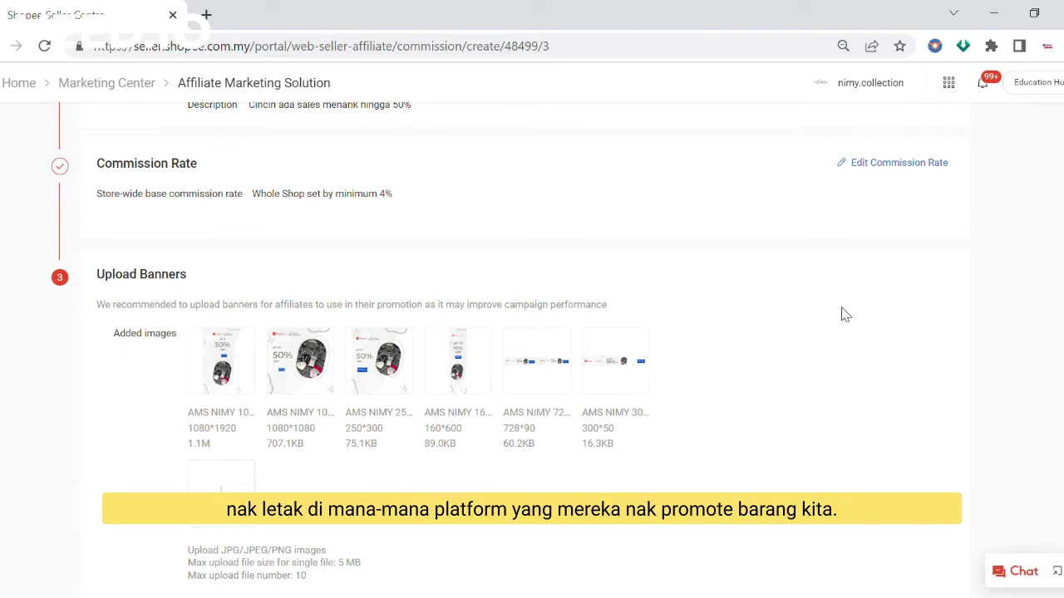
- Save the uploaded banners, and submit the store-wide base commission with confirmation of its settings
scroll(900, 334, "down", 2)
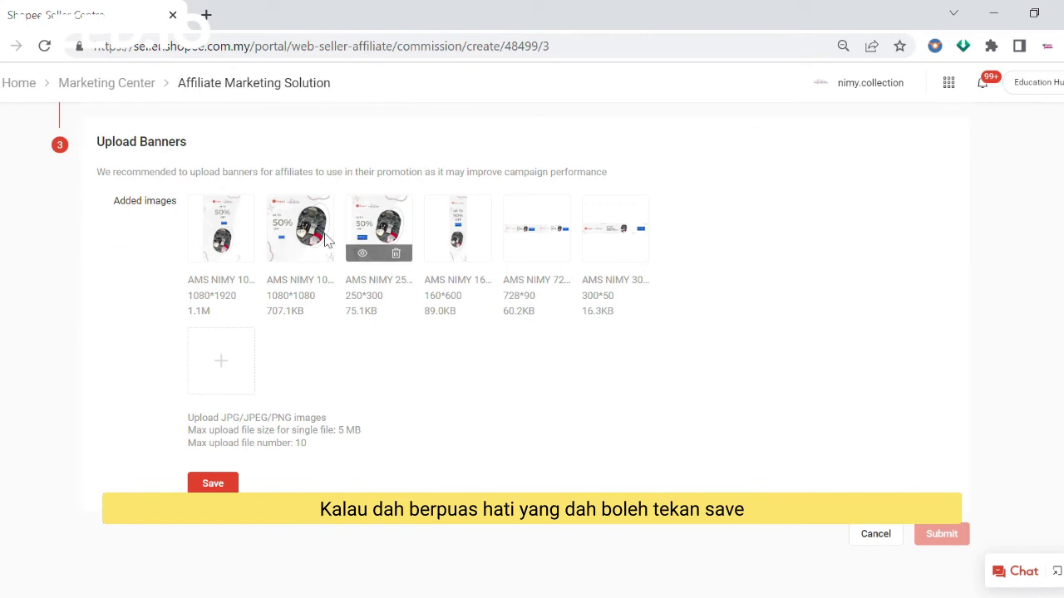
left_click(222, 485)
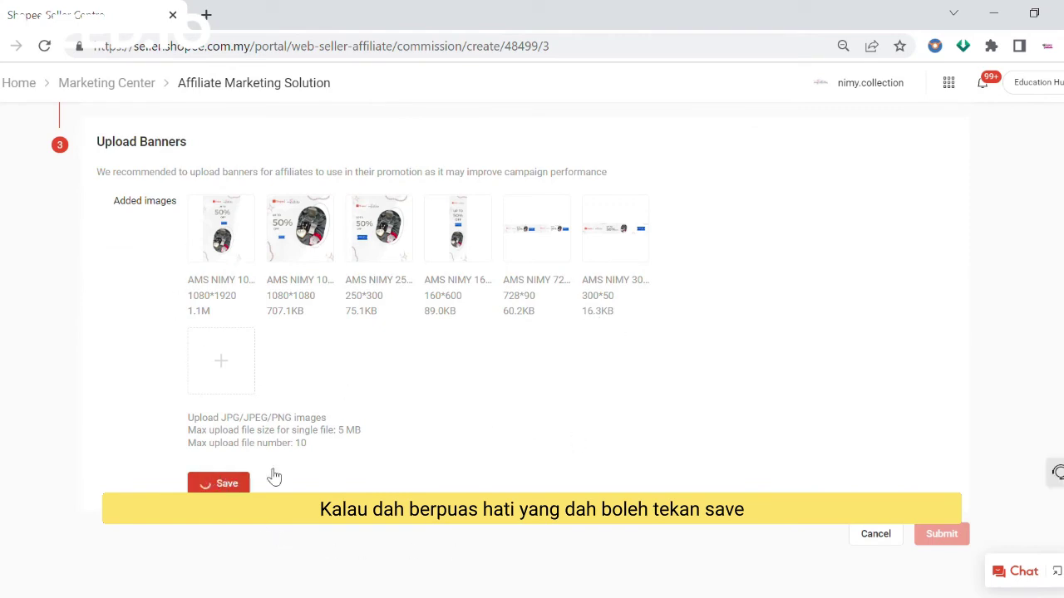
scroll(798, 337, "down", 2)
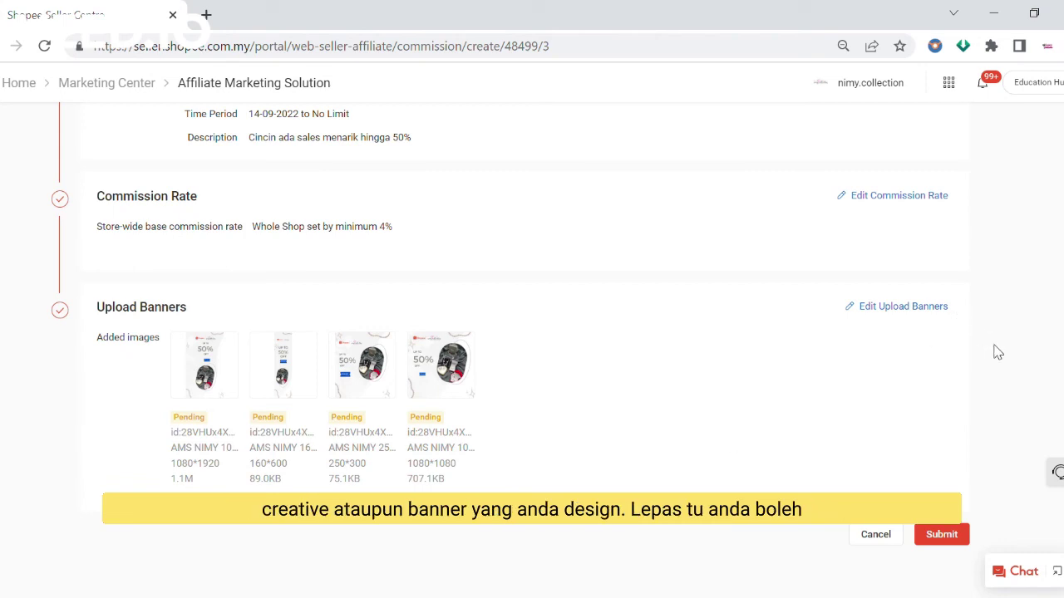
left_click(943, 534)
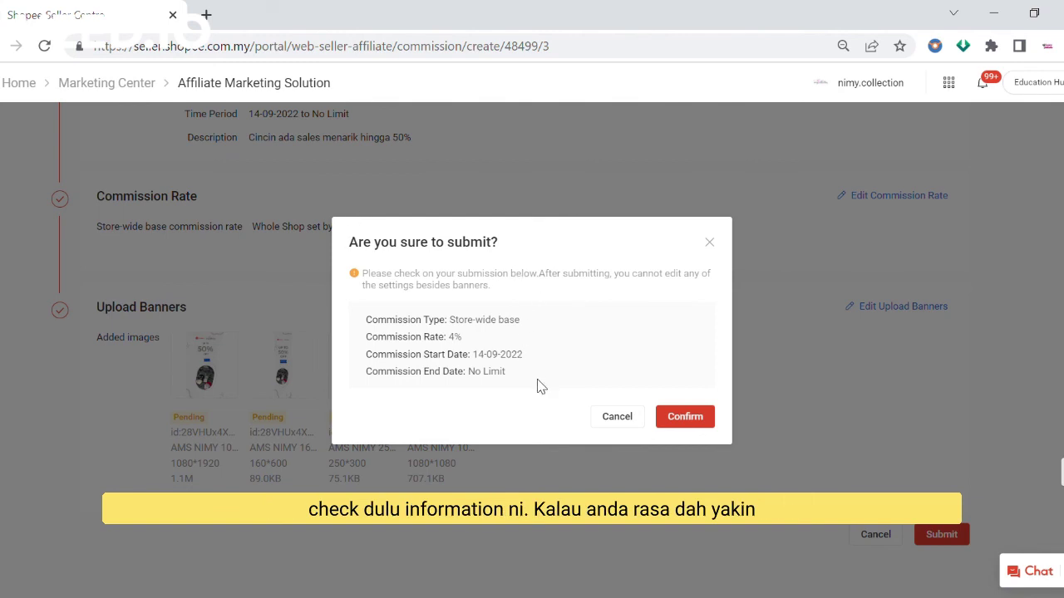
left_click(707, 423)
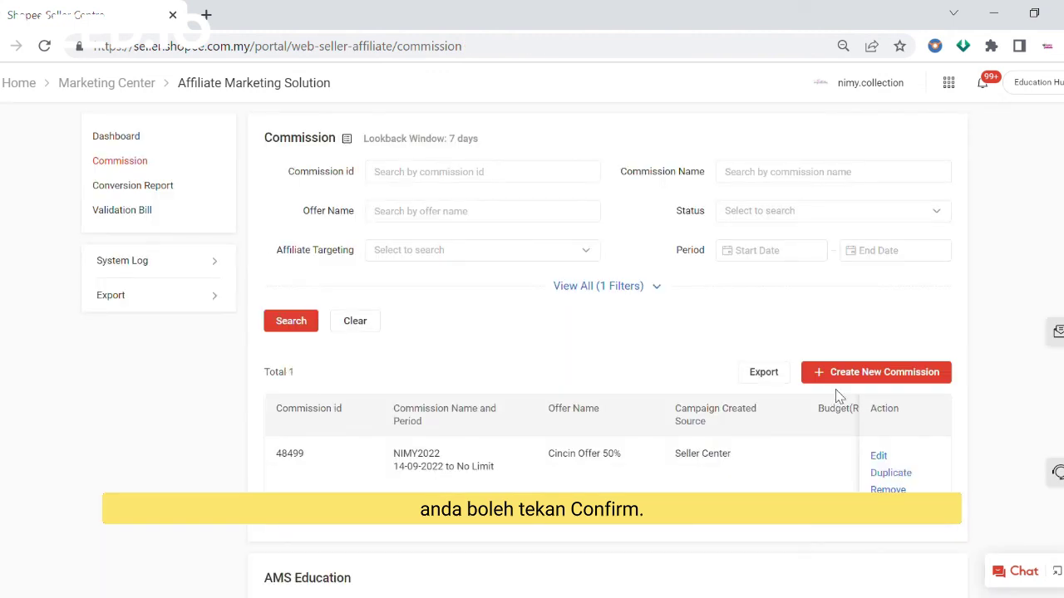
scroll(839, 398, "down", 1)
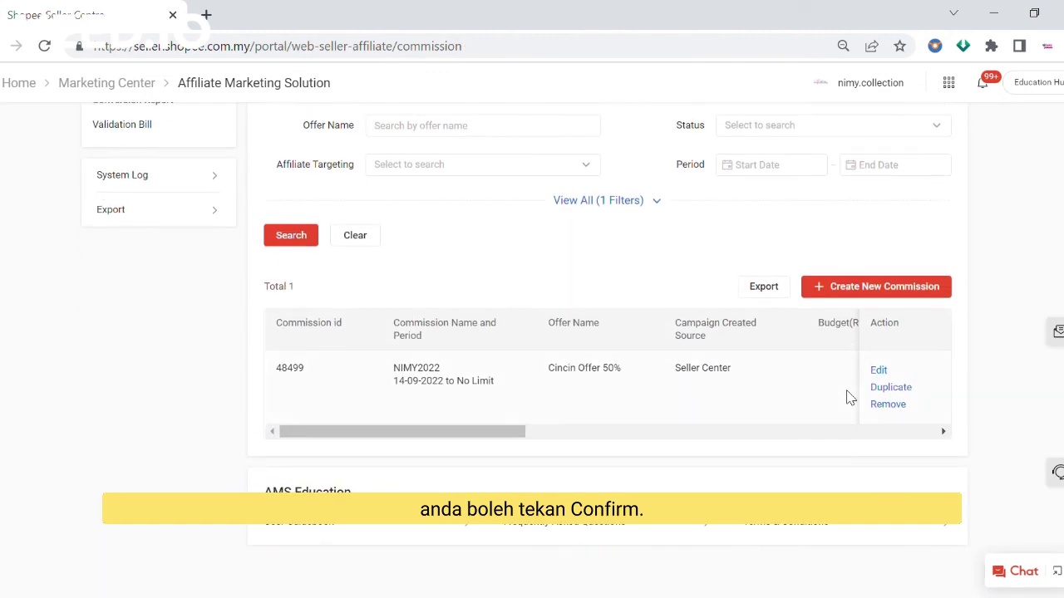